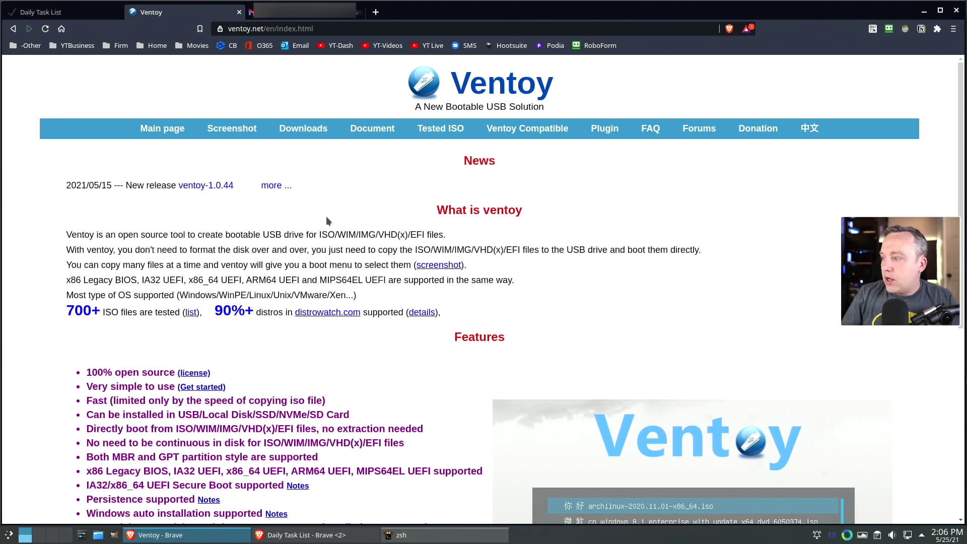
Download ventoy-1.0.44-linux.tar.gz from the Ventoy 1.0.44 release on GitHub via the Downloads page.
left_click(302, 129)
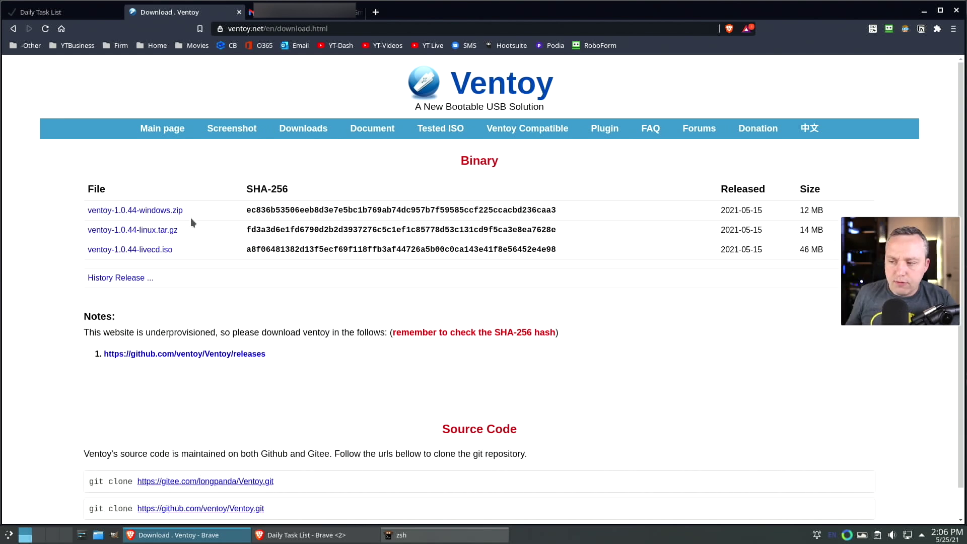
left_click(212, 355)
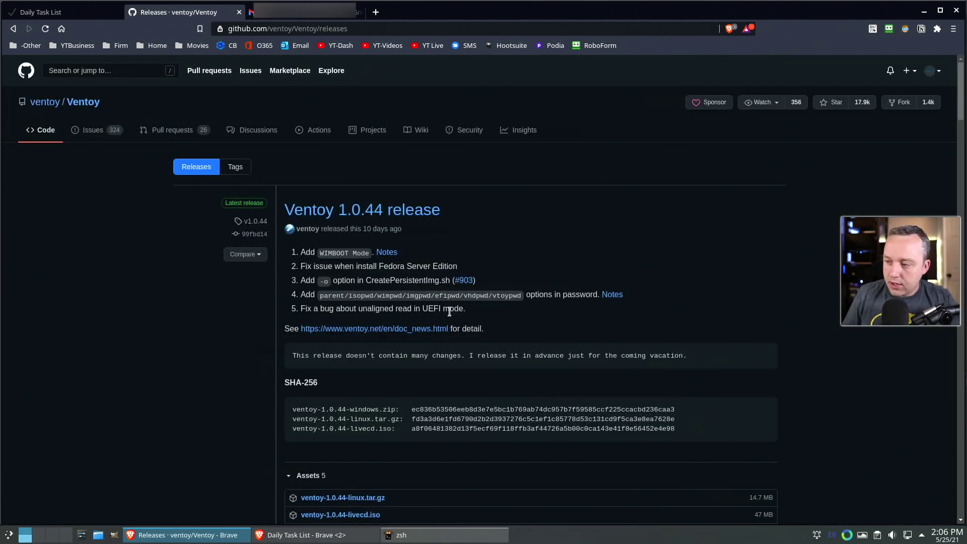
scroll(424, 309, "down", 3)
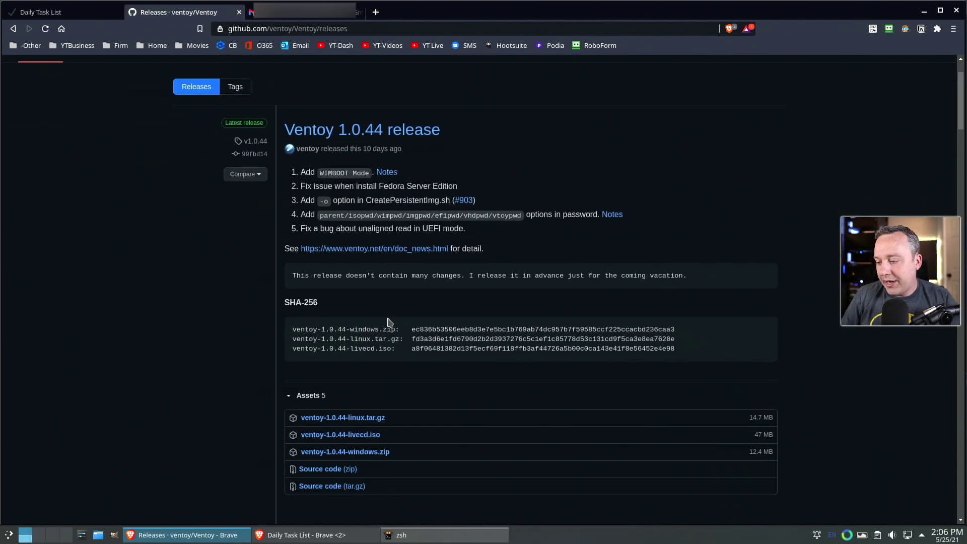
left_click(358, 418)
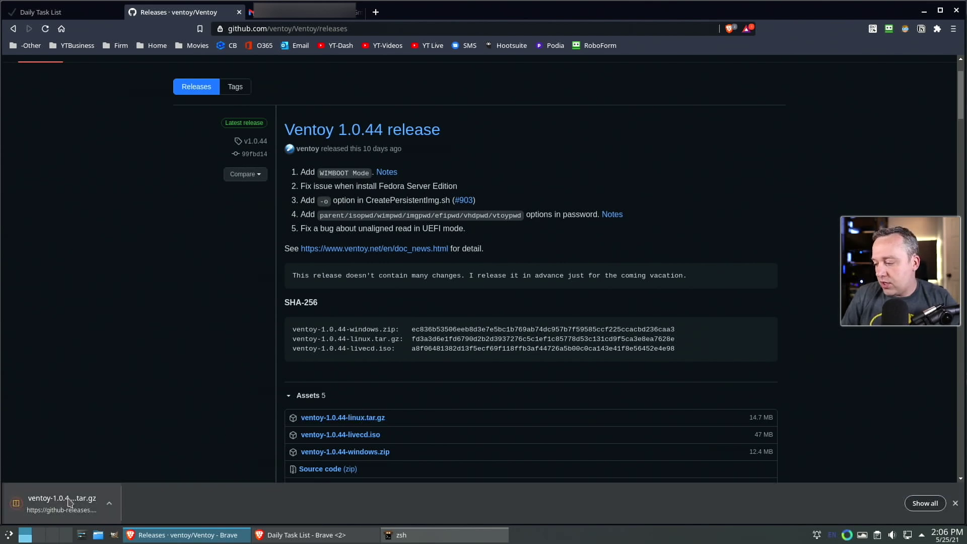
In zsh, list ~/Downloads and extract ventoy-1.0.44-linux.tar.gz with tar -xvf.
left_click(397, 534)
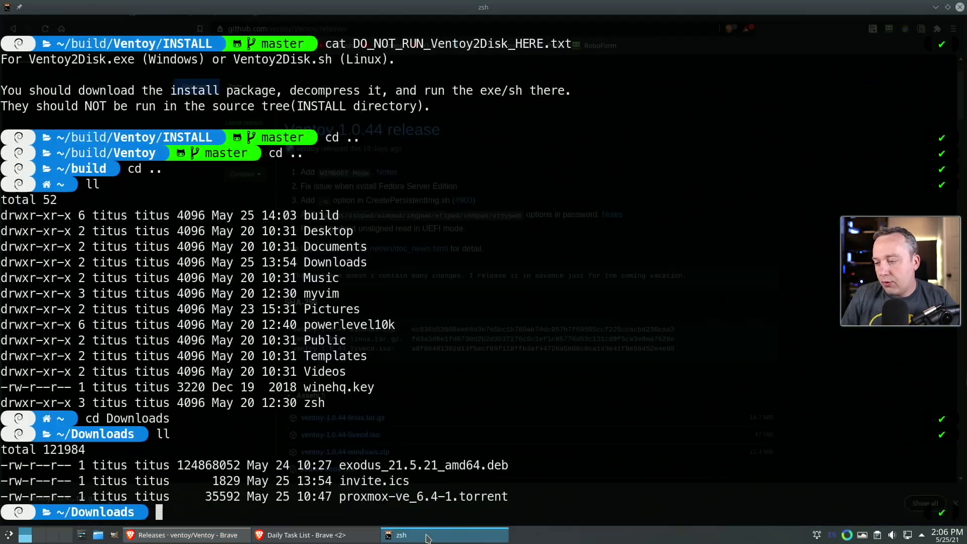
type("ll")
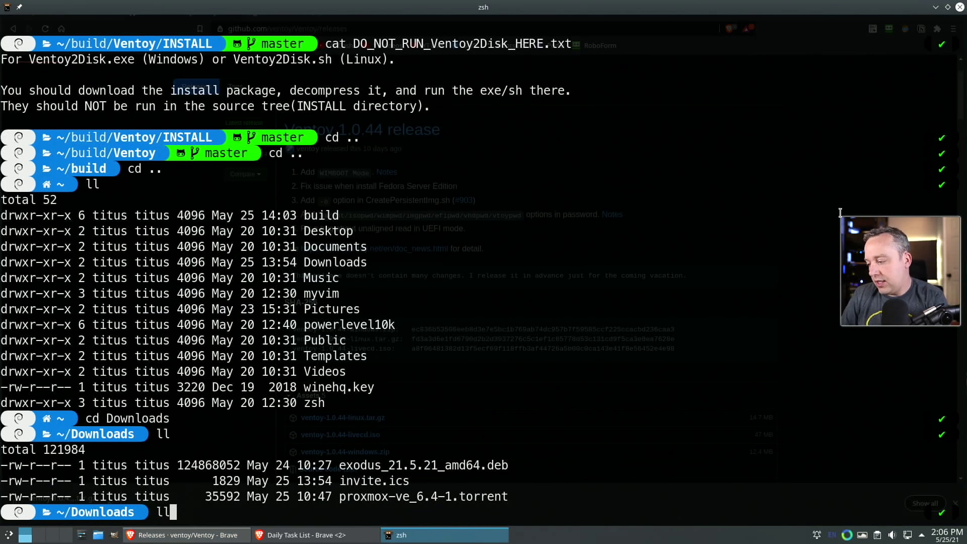
key("Return")
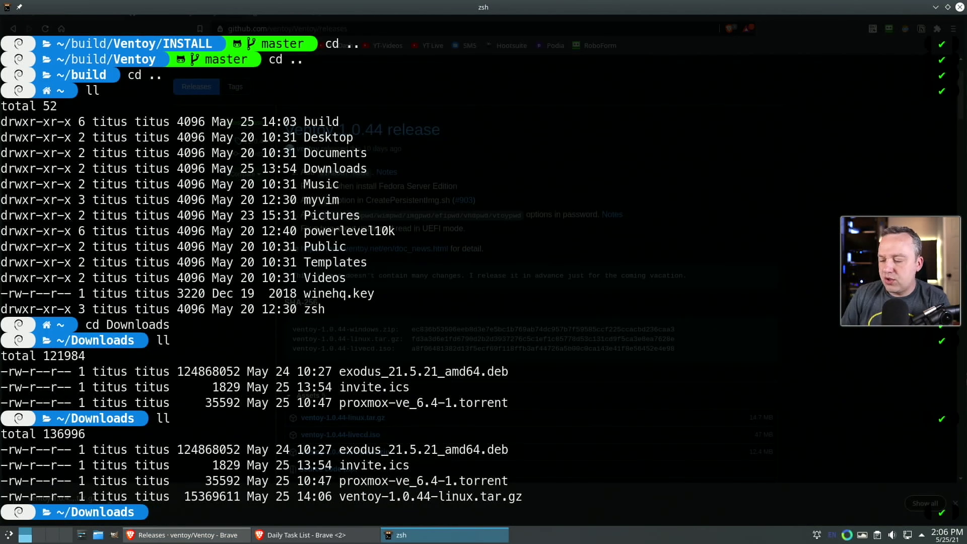
type("tar -xvf ge")
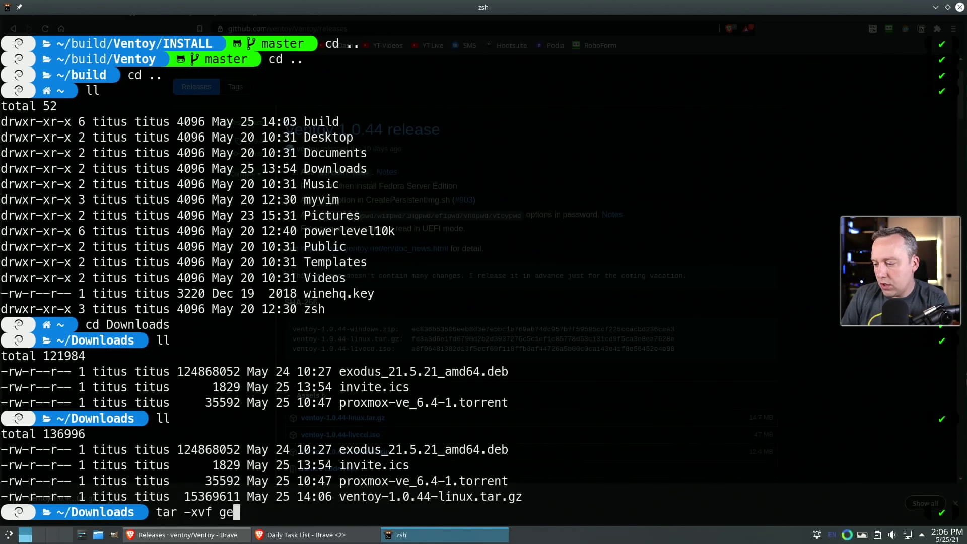
type("v")
key("Tab")
key("Return")
Enter the ventoy-1.0.44 folder and list its Ventoy2Disk.sh, VentoyWeb.sh and WebUI contents.
type("ll")
key("Return")
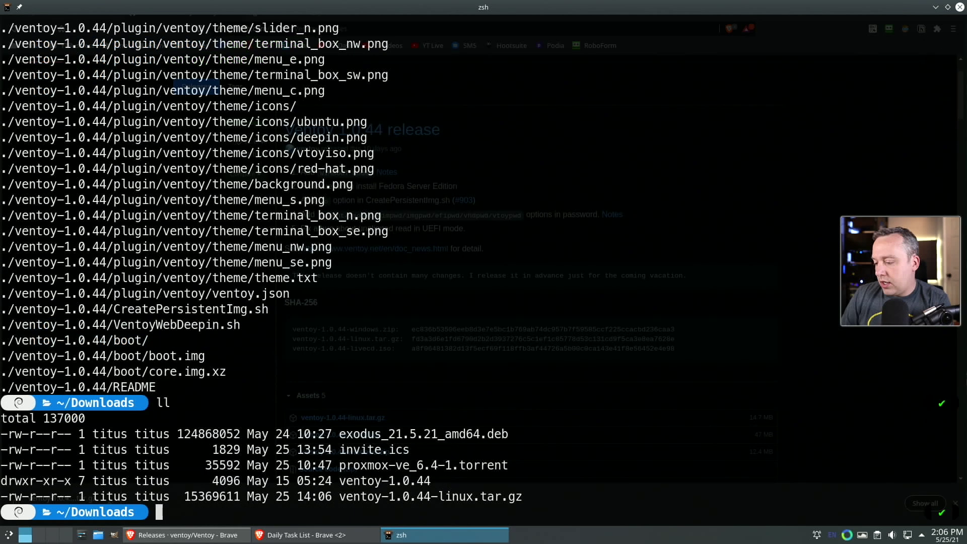
type("cd v")
key("Tab")
key("Return")
type("ll")
key("Return")
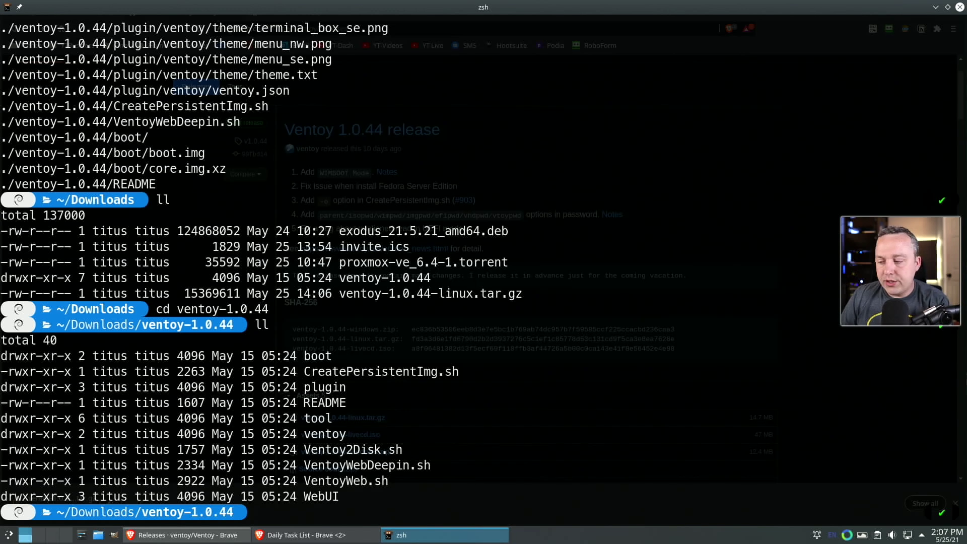
Run ./Ventoy2Disk.sh for its usage options, then lsblk to spot the Ventoy drive sde.
type("ven")
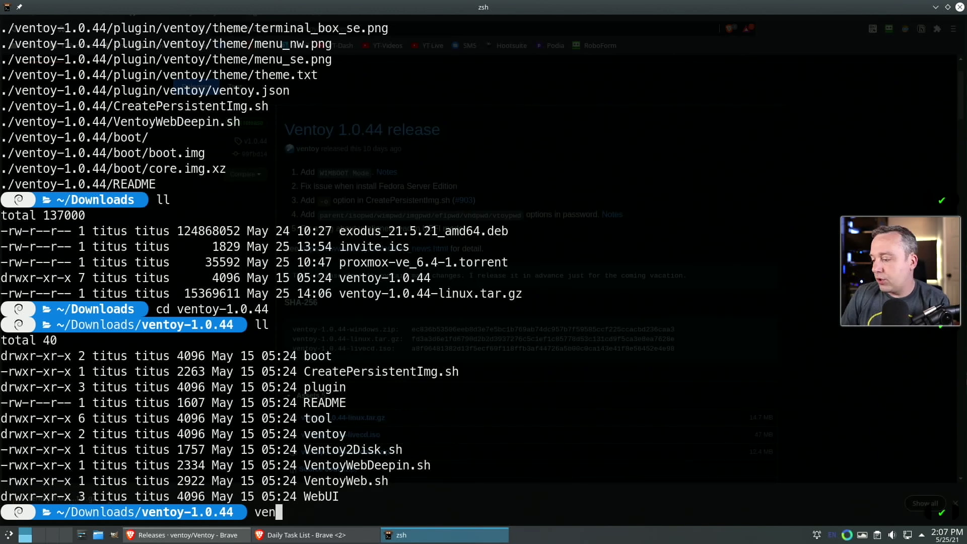
key("BackSpace")
key("BackSpace")
key("BackSpace")
type("./Ven")
key("Tab")
type("2")
key("Tab")
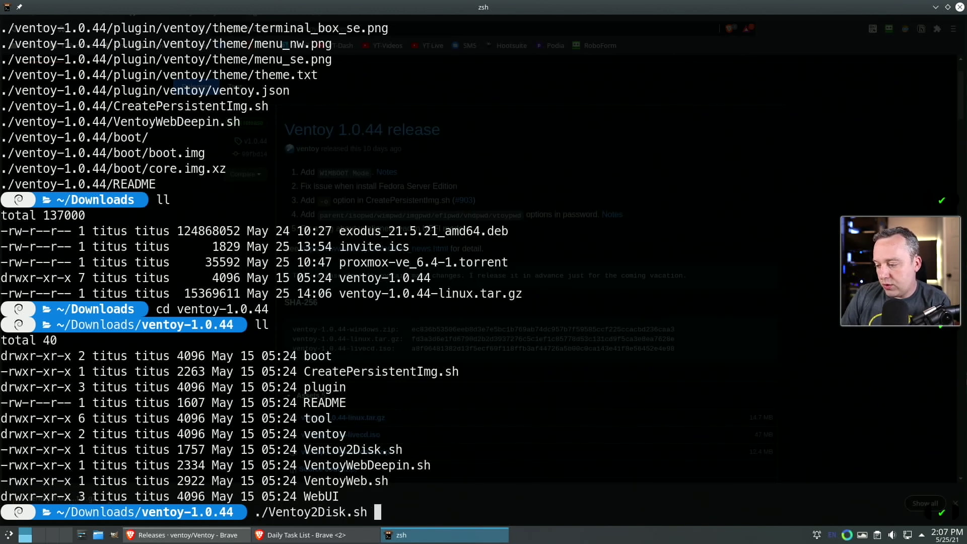
key("Return")
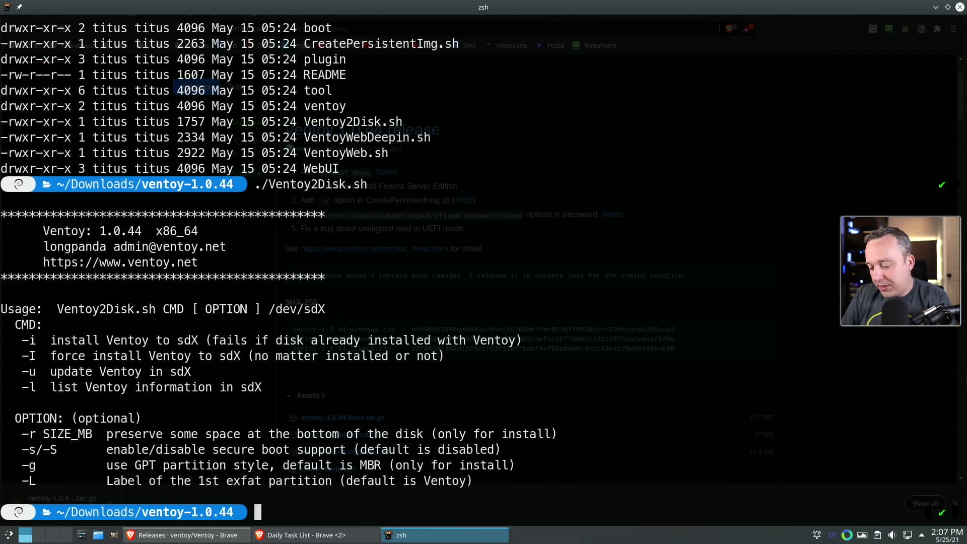
type("lsblk")
key("Return")
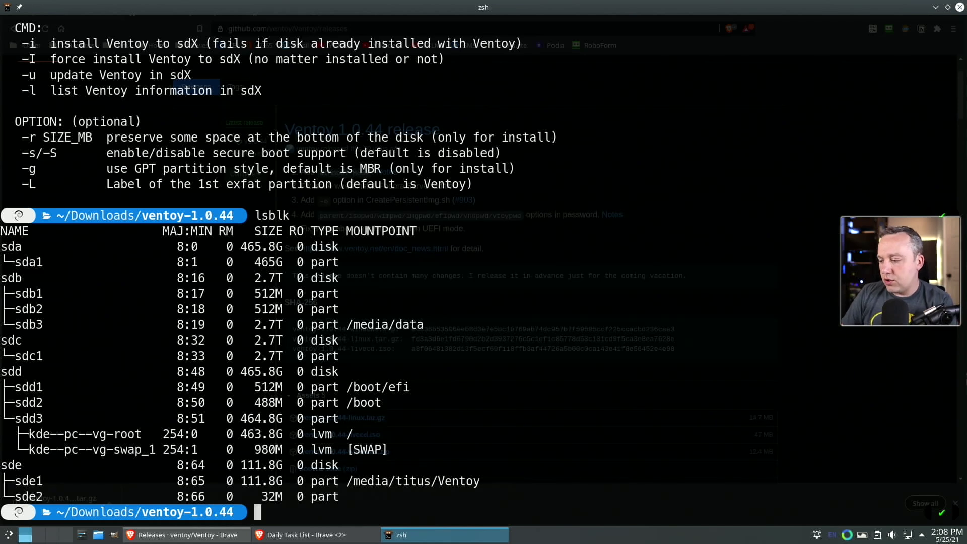
Edit the previous command to ./Ventoy2Disk.sh -u /dev/sde and run it.
key("Up")
key("Up")
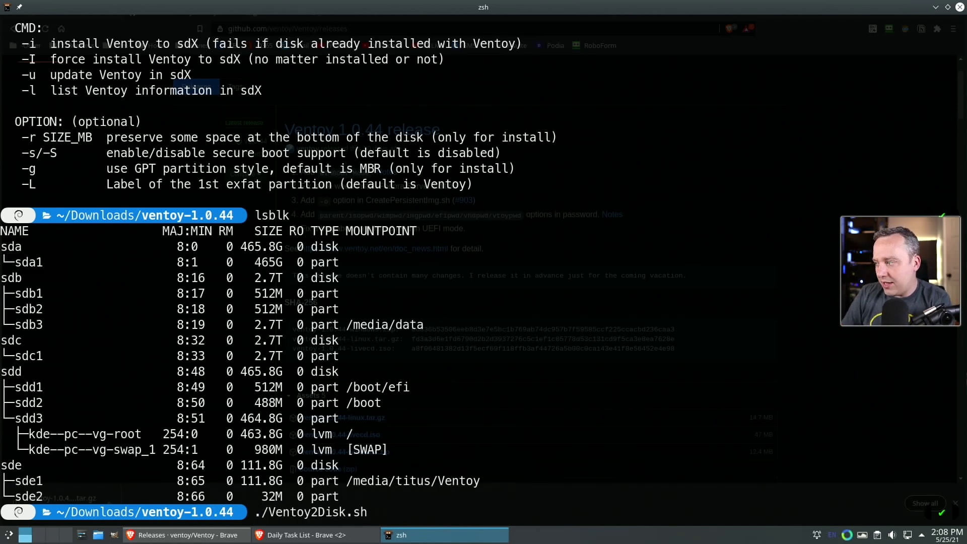
type("-i")
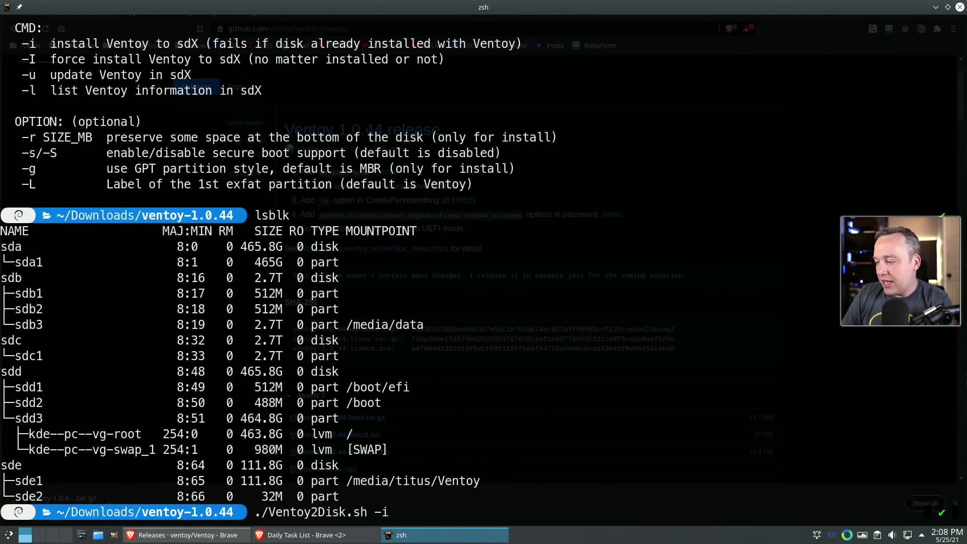
type(" /dev/sde")
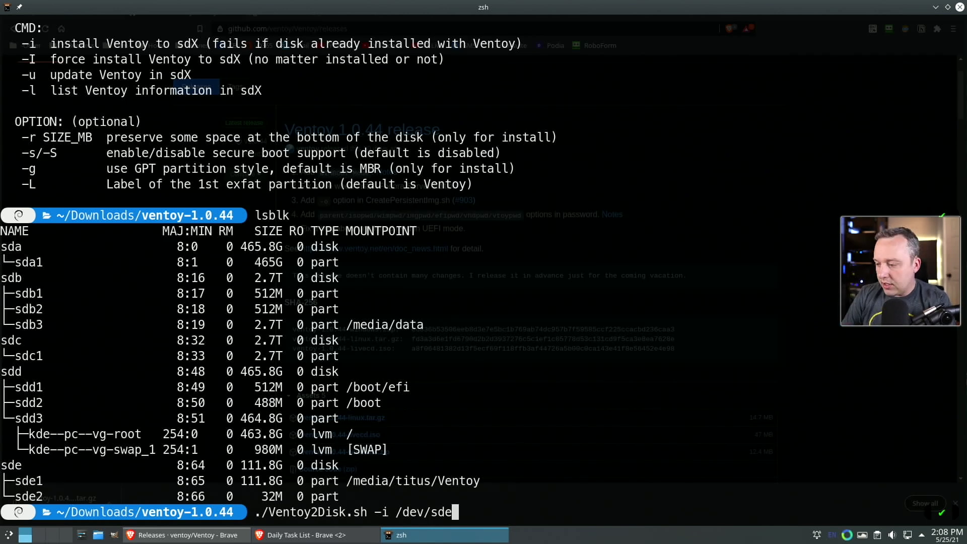
key("BackSpace")
key("BackSpace")
key("BackSpace")
key("BackSpace")
key("BackSpace")
key("BackSpace")
key("BackSpace")
key("BackSpace")
key("BackSpace")
key("BackSpace")
type("u /dev/sde")
key("Return")
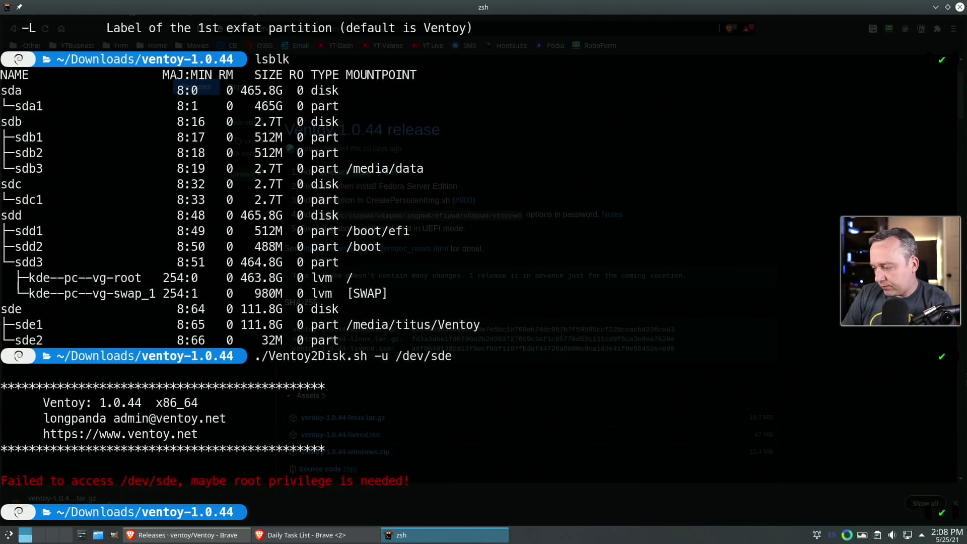
Rerun the update with sudo !!, decline the 1.0.44 ==> 1.0.44 upgrade, and close the terminal.
type("sudo ")
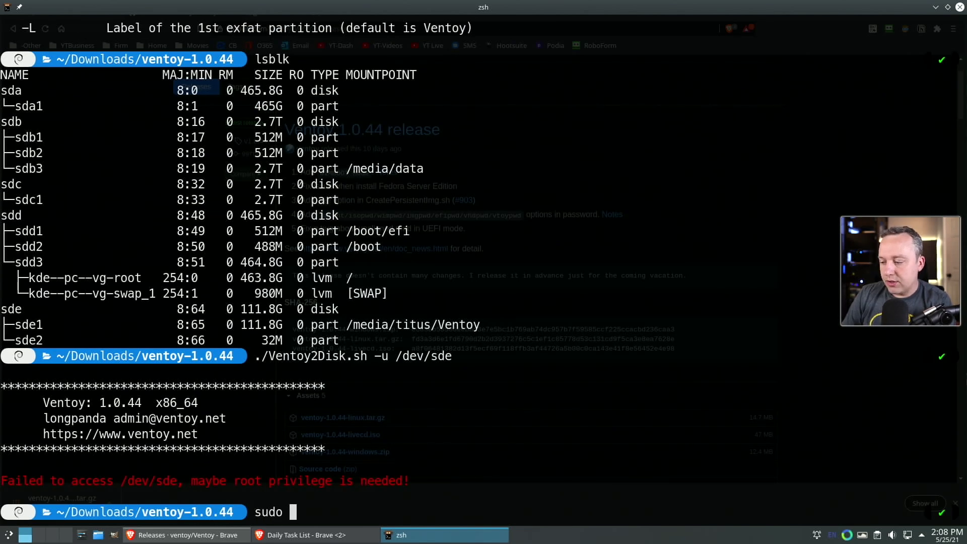
type("!!")
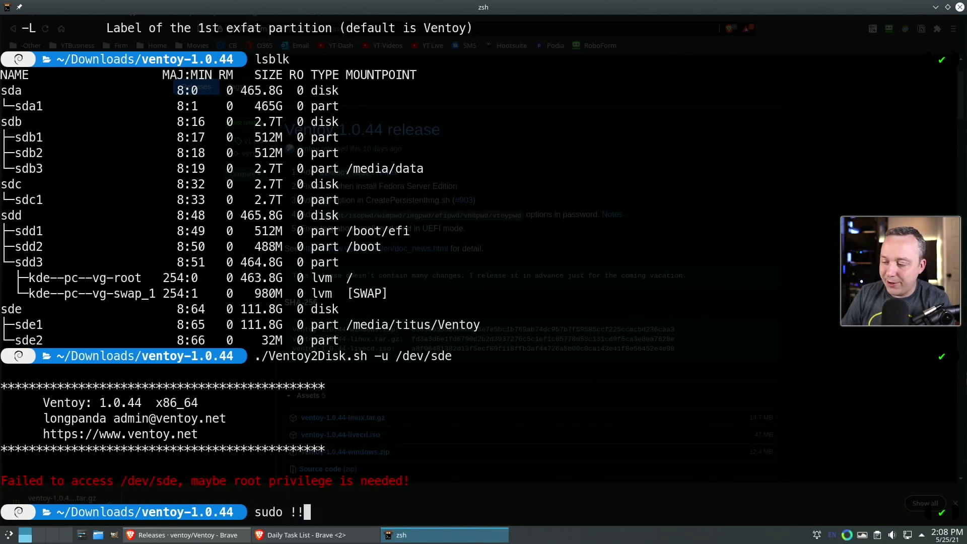
key("Return")
key("Return")
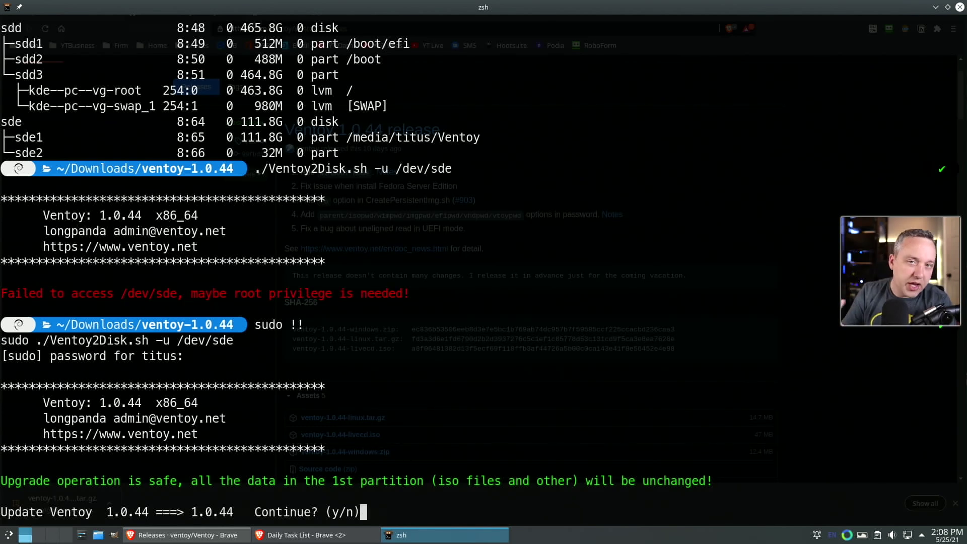
type("n")
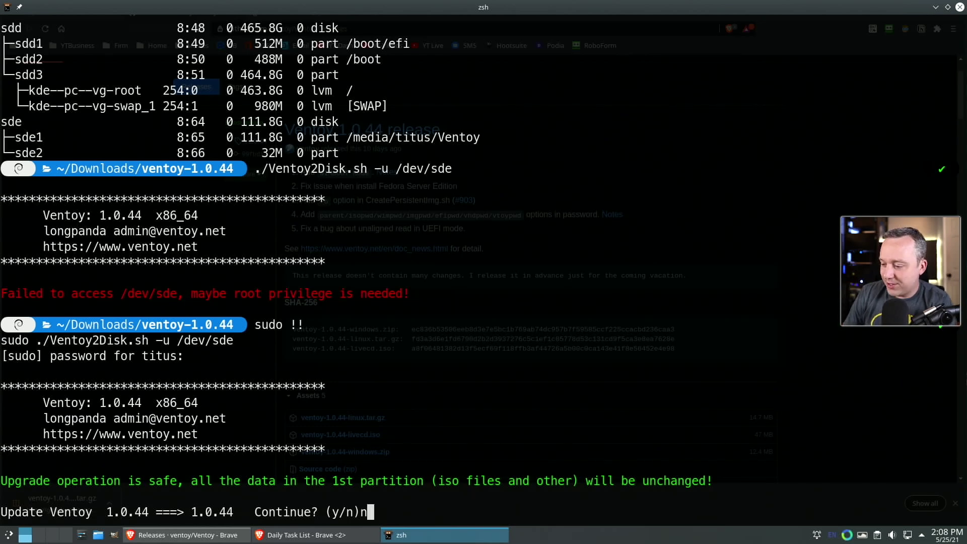
key("Return")
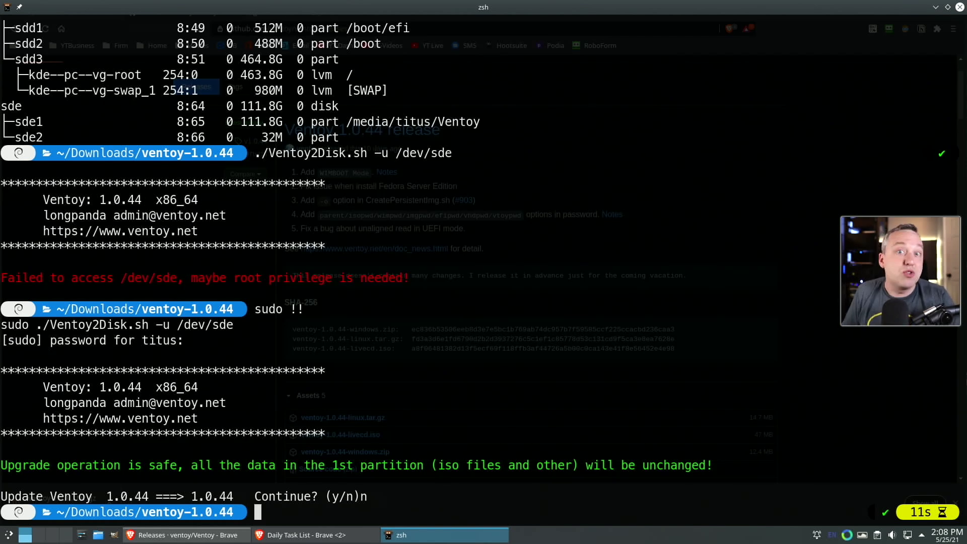
key("ctrl+d")
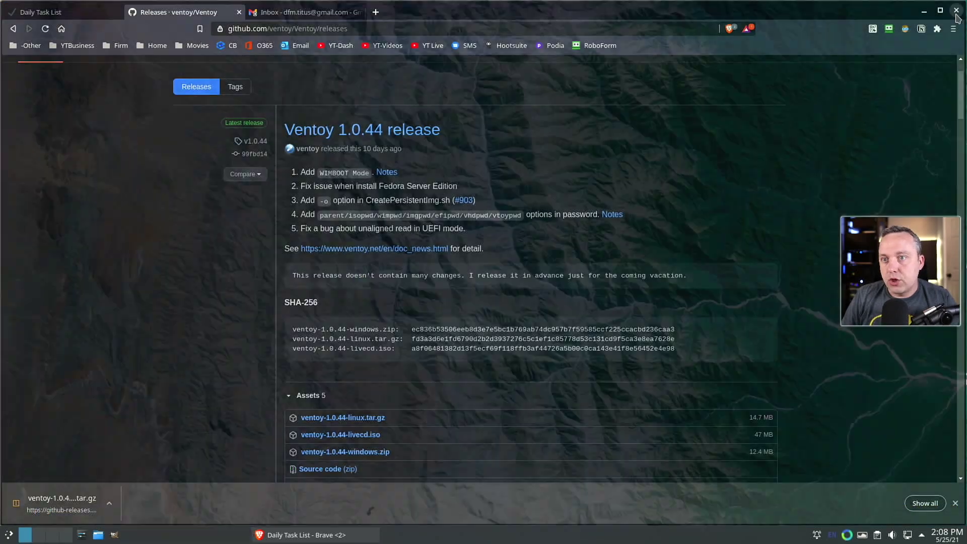
Close the Brave window and restart the PC from the application launcher into the ASUS BIOS.
key("alt+F4")
left_click(7, 537)
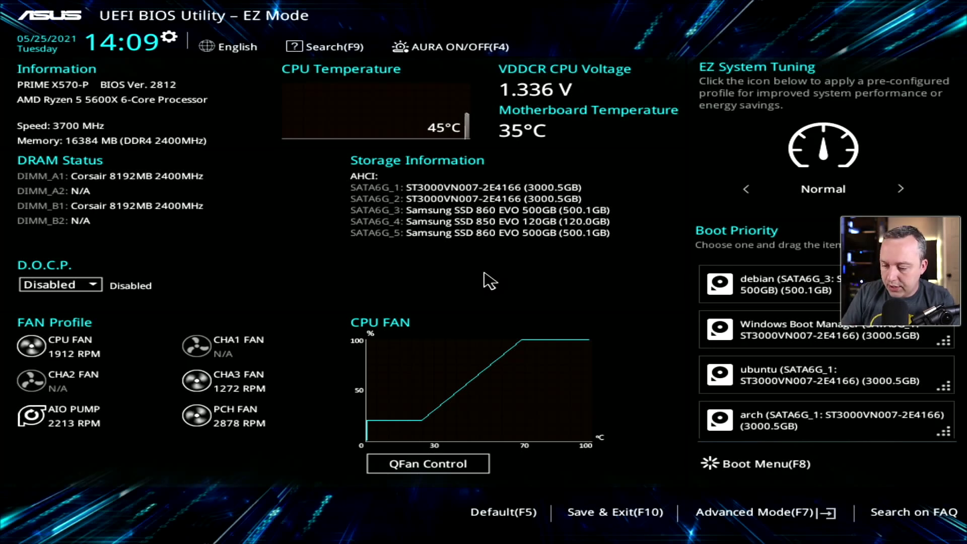
From the F8 boot menu, boot UEFI OS (SATA6G_4: Samsung SSD 850 EVO 120GB).
key("F8")
key("Down")
key("Down")
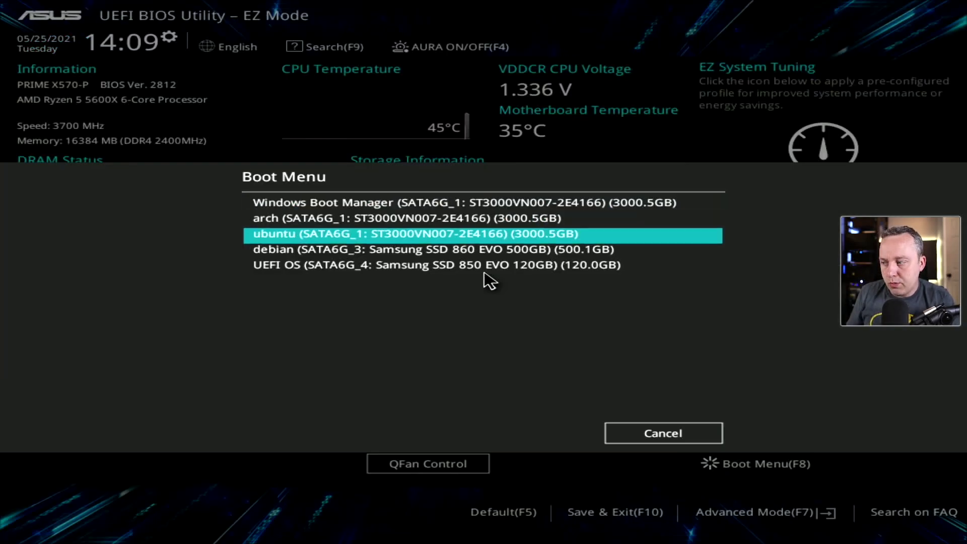
key("Down")
key("Down")
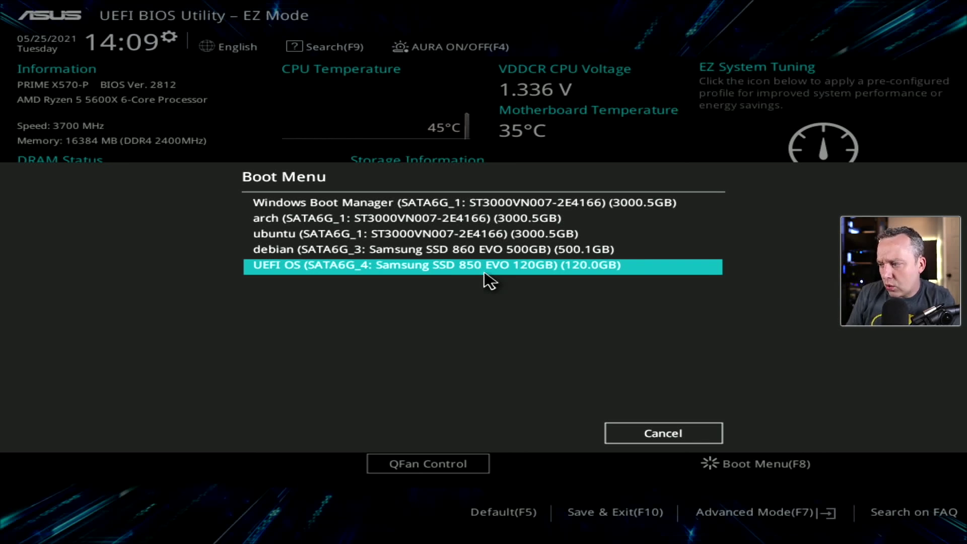
key("Return")
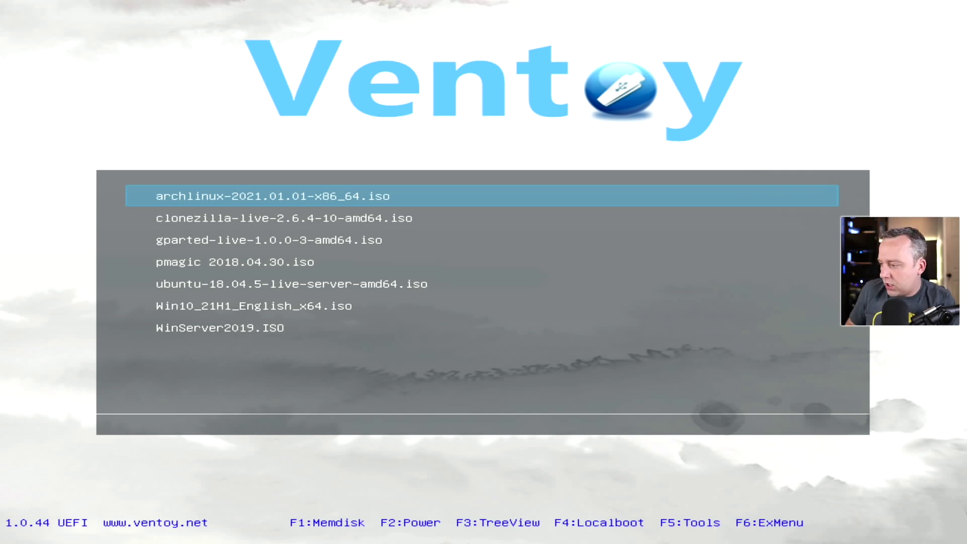
Select pmagic 2018.04.30.iso in Ventoy and boot it with Default settings 64.
key("Down")
key("Down")
key("Down")
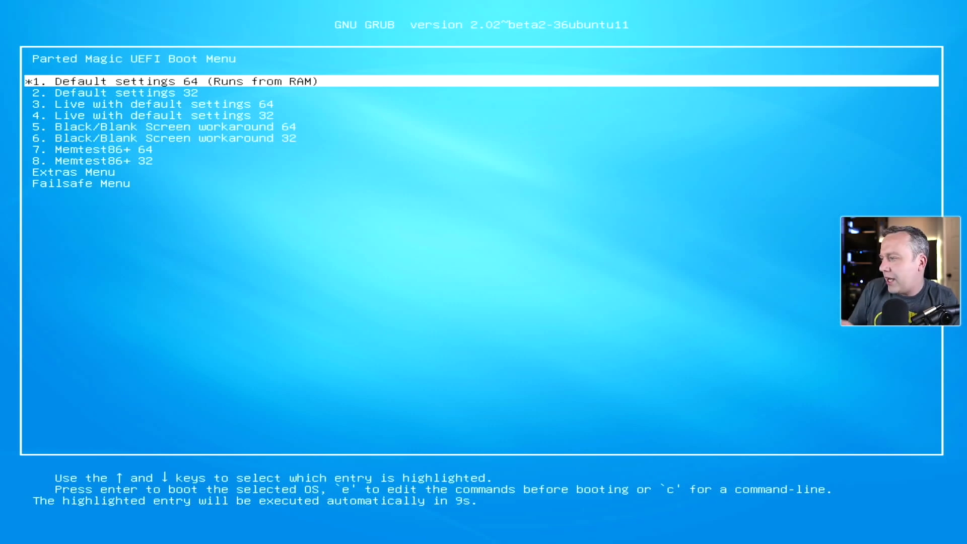
key("Return")
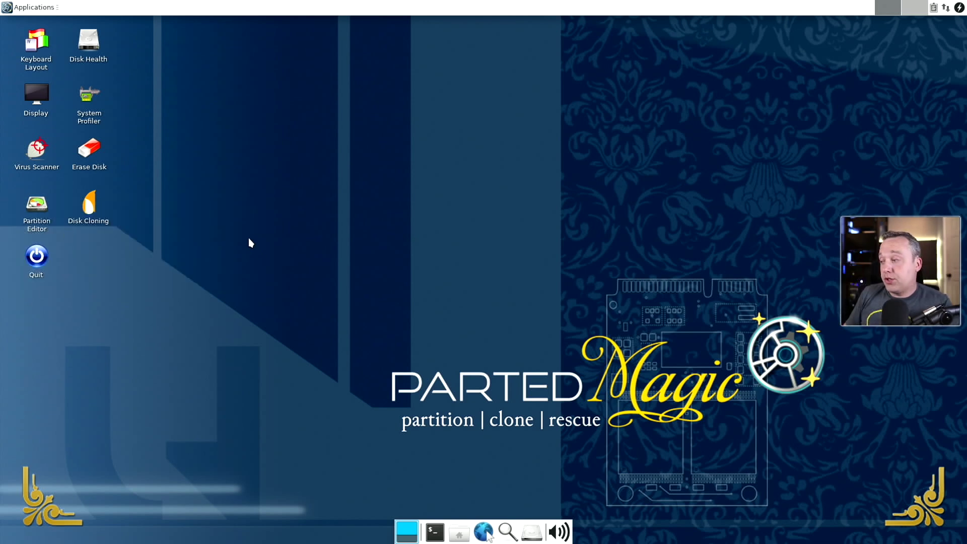
Launch GParted showing /dev/sda, move its window aside, and select the Disk Cloning tool.
double_click(39, 207)
left_click_drag(222, 29, 410, 95)
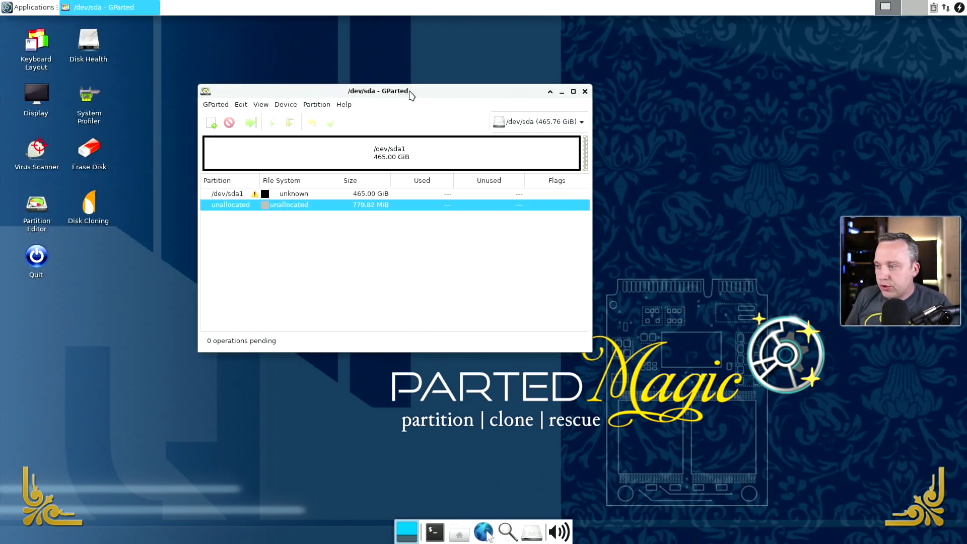
left_click(85, 211)
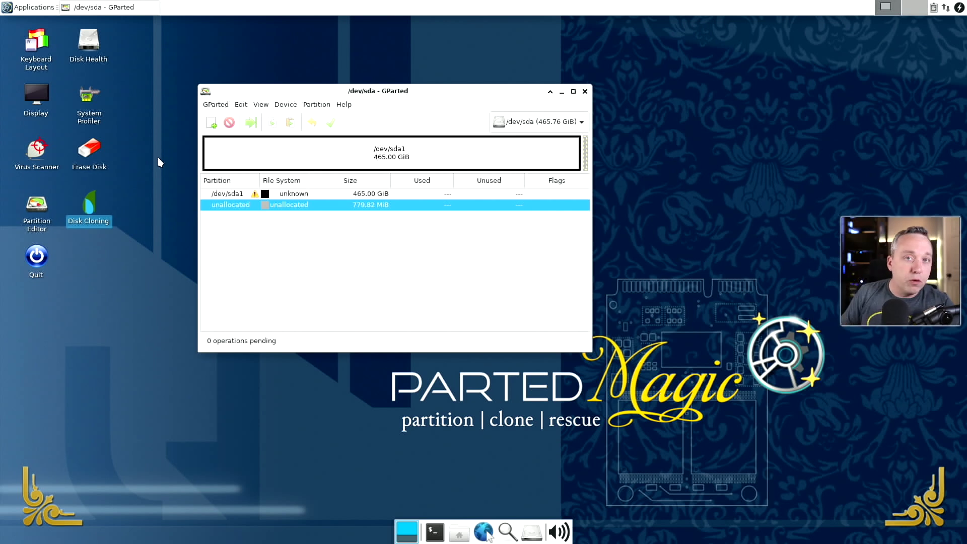
left_click(167, 207)
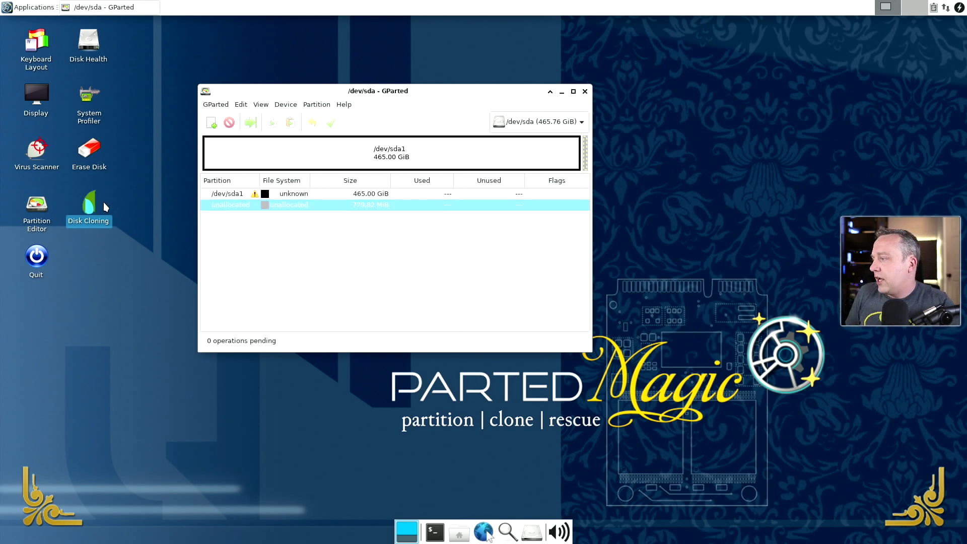